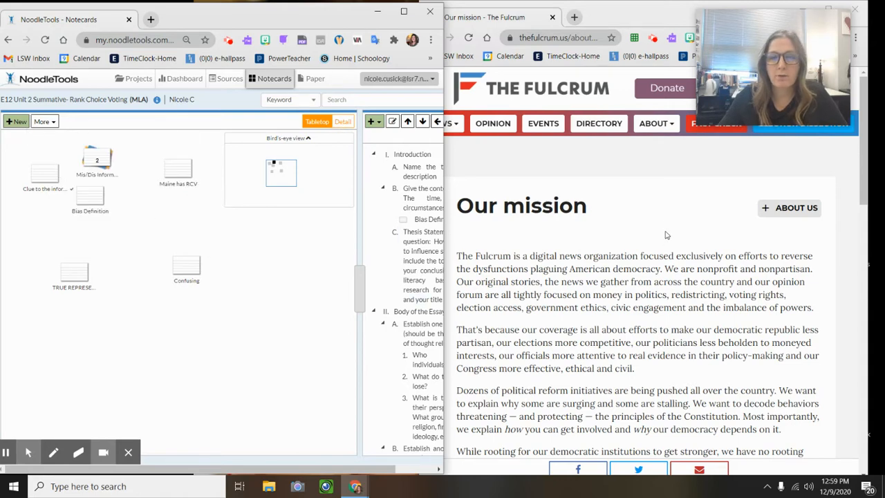
- Review The Fulcrum's mission statement and its funders section to judge the publication's bias
{"action": "scroll", "coordinate": [606, 327], "scroll_direction": "down", "scroll_amount": 3}
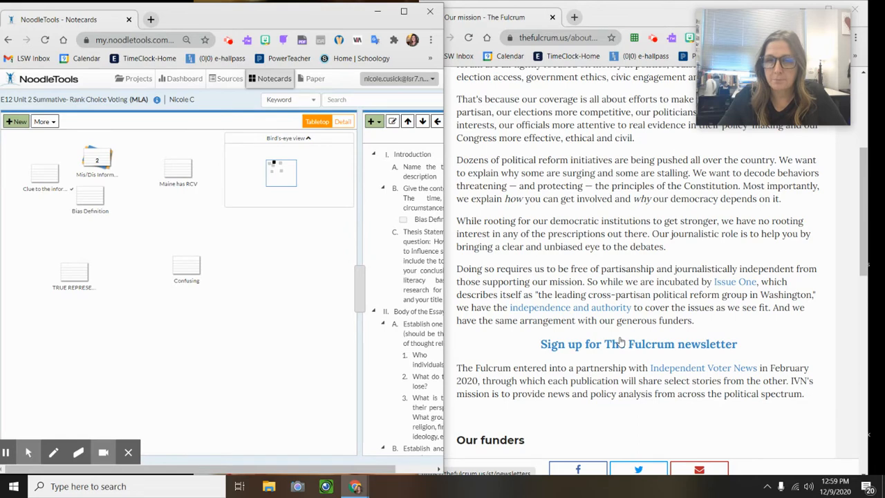
{"action": "scroll", "coordinate": [620, 342], "scroll_direction": "up", "scroll_amount": 2}
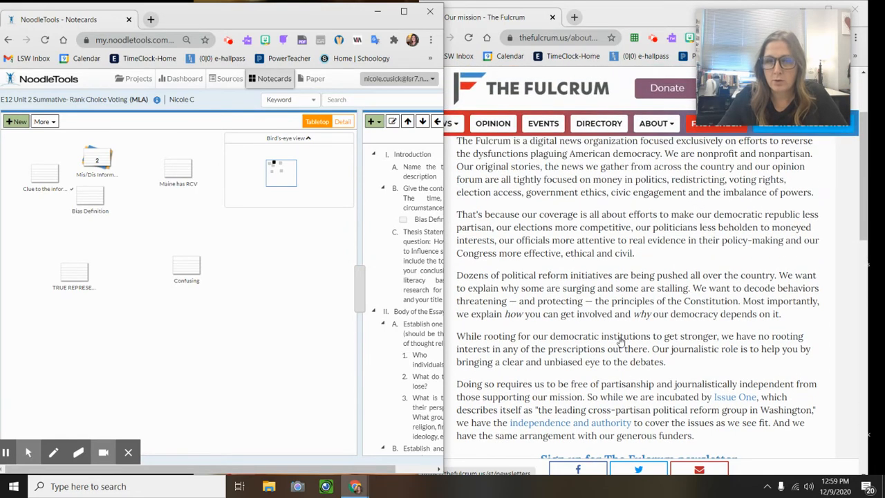
{"action": "scroll", "coordinate": [620, 341], "scroll_direction": "up", "scroll_amount": 1}
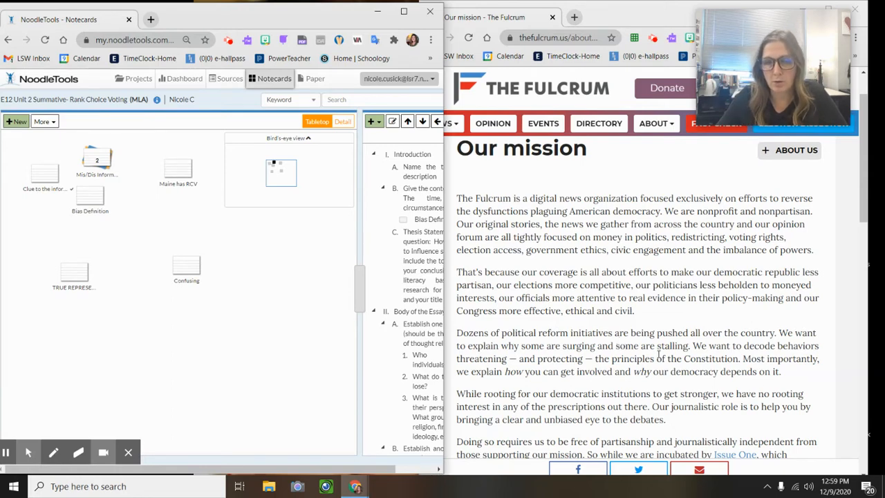
{"action": "scroll", "coordinate": [660, 354], "scroll_direction": "down", "scroll_amount": 1}
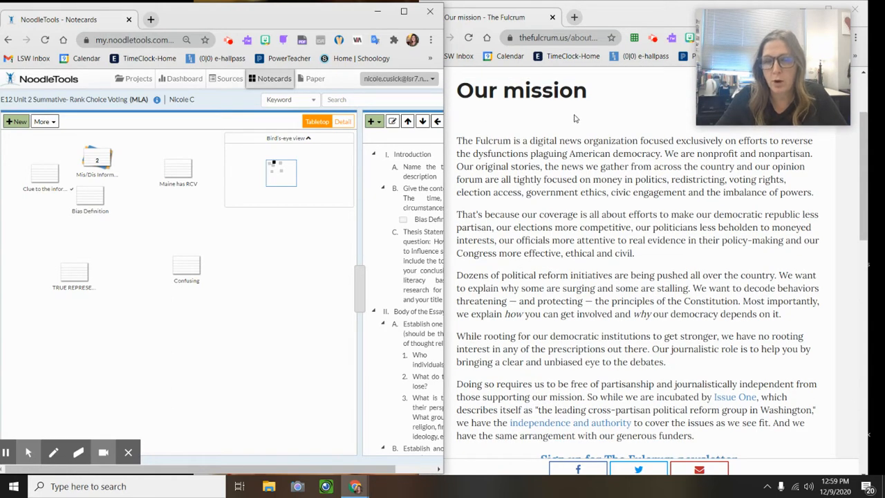
{"action": "scroll", "coordinate": [583, 272], "scroll_direction": "down", "scroll_amount": 5}
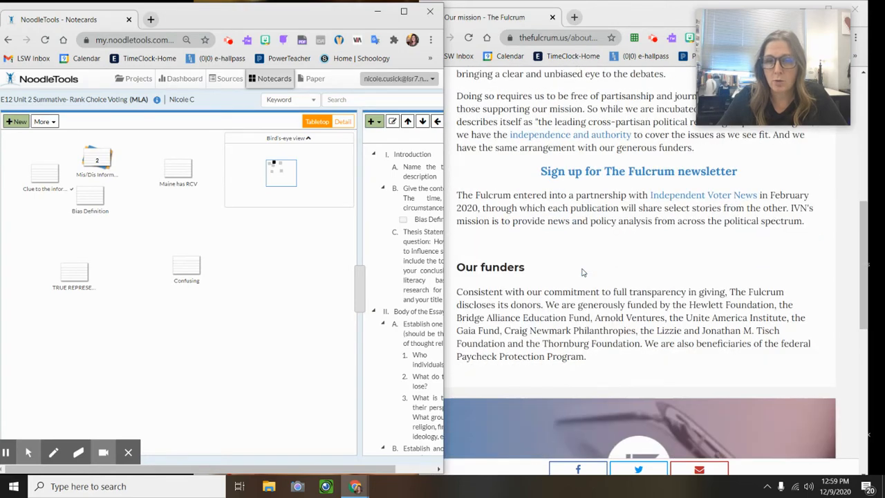
{"action": "scroll", "coordinate": [582, 273], "scroll_direction": "down", "scroll_amount": 6}
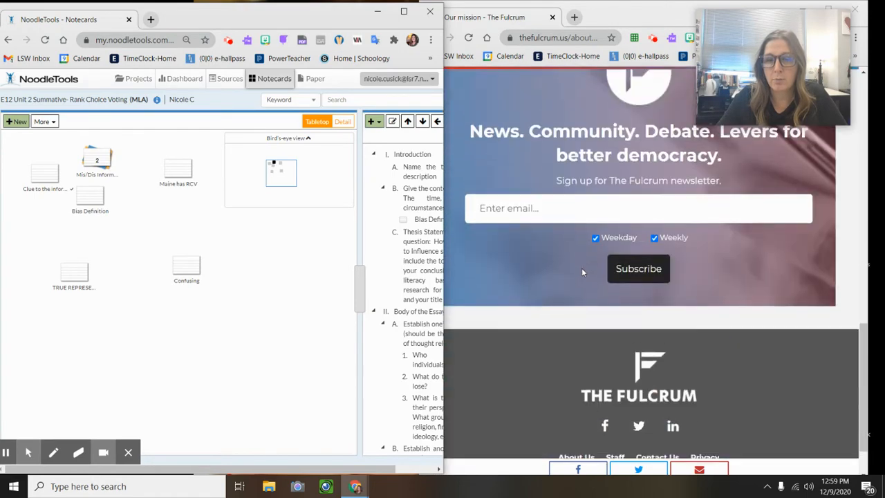
{"action": "scroll", "coordinate": [581, 267], "scroll_direction": "up", "scroll_amount": 10}
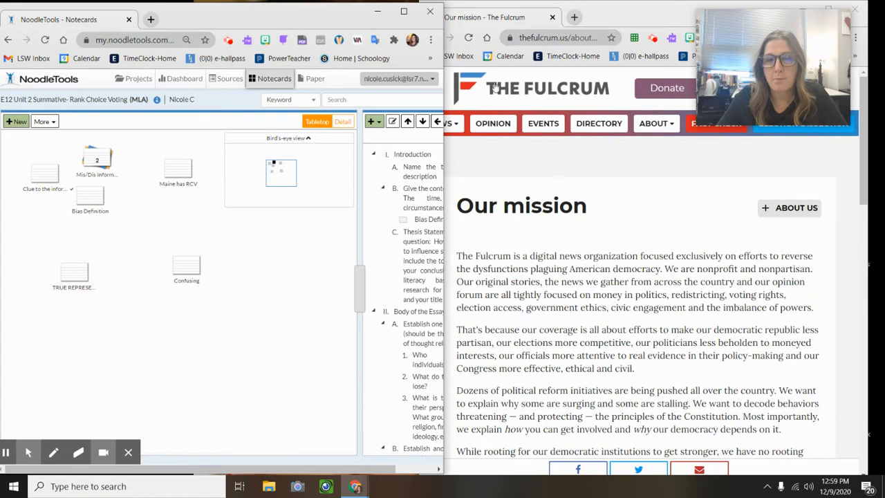
- Return to The Fulcrum's "rank choice" search results and open the opinion article on poor messaging and rejected ranked elections in Massachusetts
{"action": "left_click", "coordinate": [483, 25]}
{"action": "left_click", "coordinate": [430, 39]}
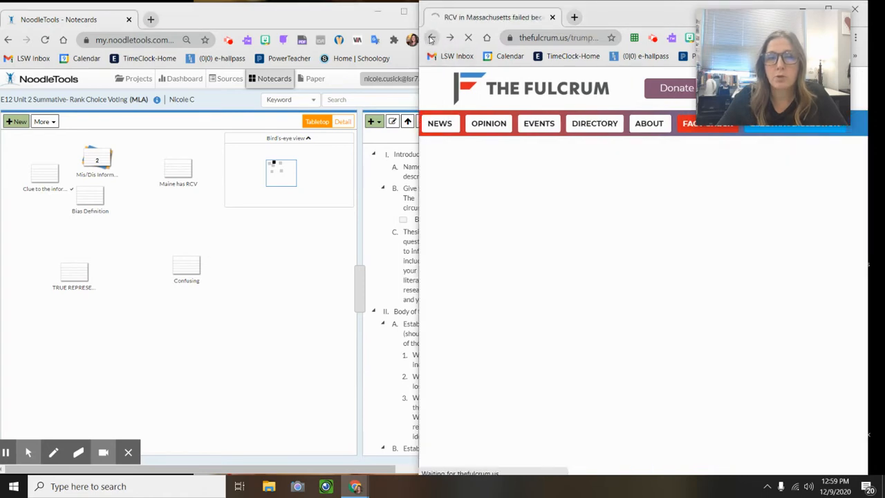
{"action": "left_click", "coordinate": [430, 38]}
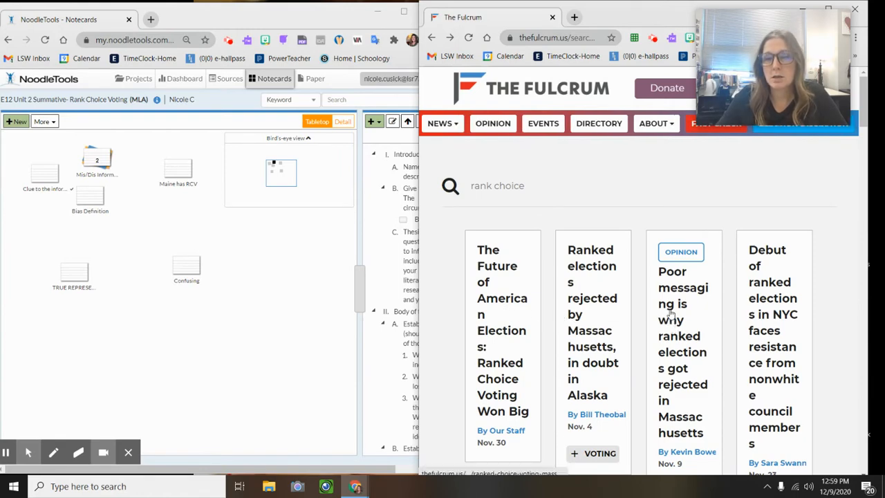
{"action": "scroll", "coordinate": [681, 340], "scroll_direction": "down", "scroll_amount": 1}
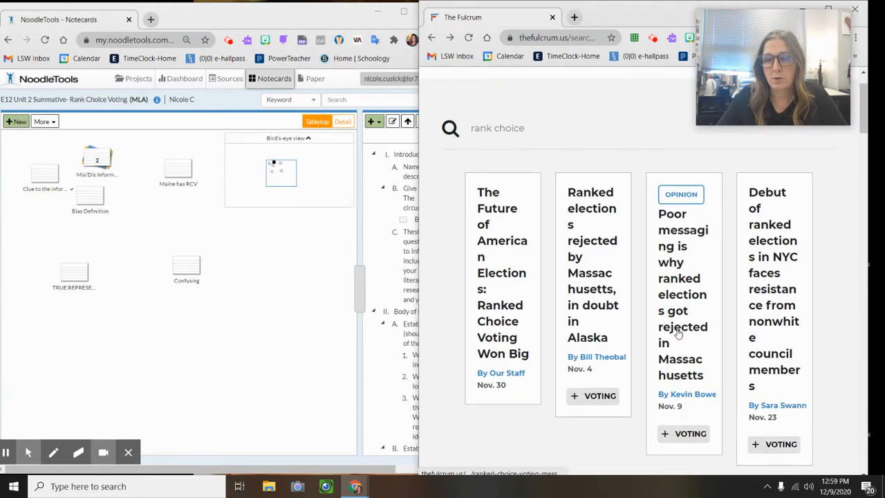
{"action": "left_click", "coordinate": [681, 268]}
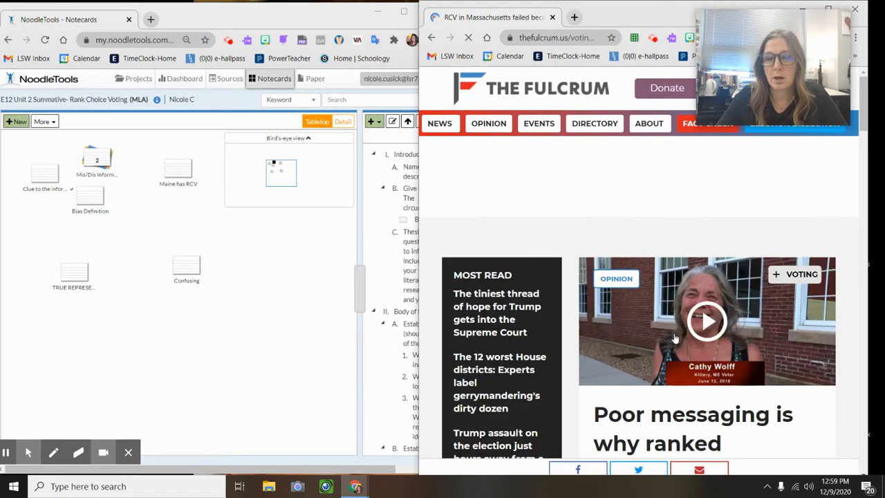
- Select the article passage from "Nearly every voter who expressed enthusiasm" through "48 percent of the votes."
{"action": "scroll", "coordinate": [679, 263], "scroll_direction": "down", "scroll_amount": 4}
{"action": "scroll", "coordinate": [675, 339], "scroll_direction": "down", "scroll_amount": 4}
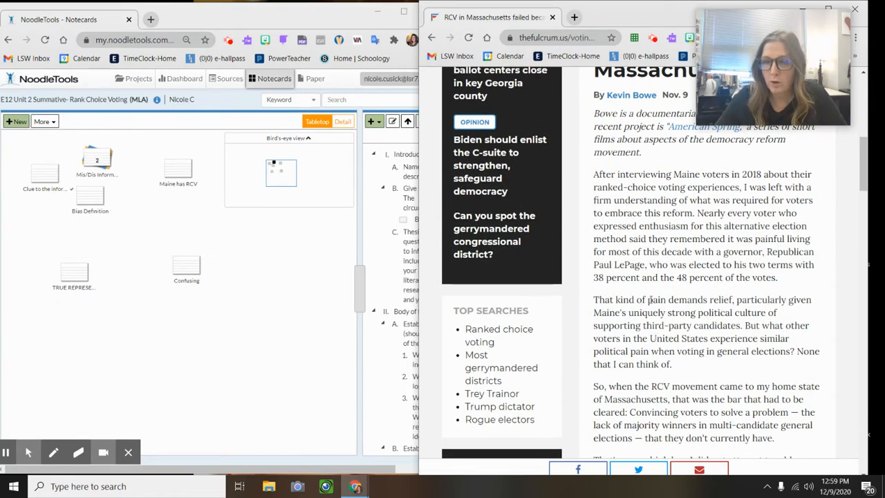
{"action": "scroll", "coordinate": [659, 294], "scroll_direction": "down", "scroll_amount": 1}
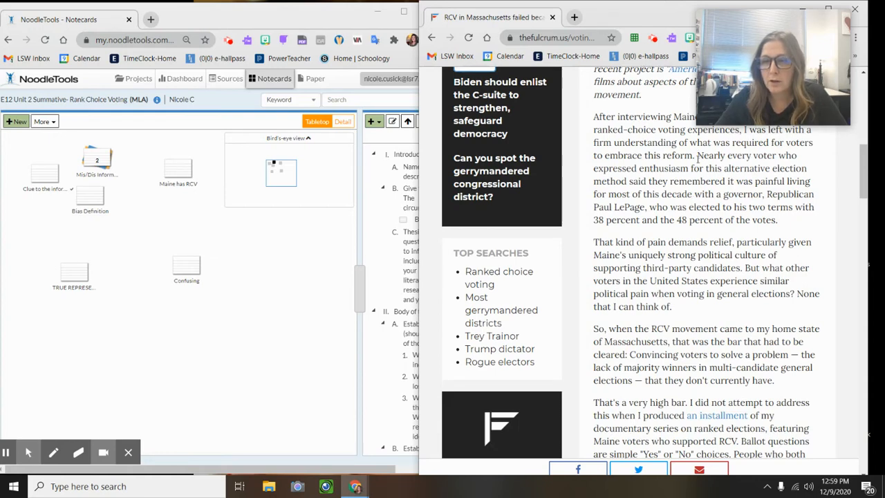
{"action": "left_click_drag", "start_coordinate": [696, 155], "coordinate": [794, 225]}
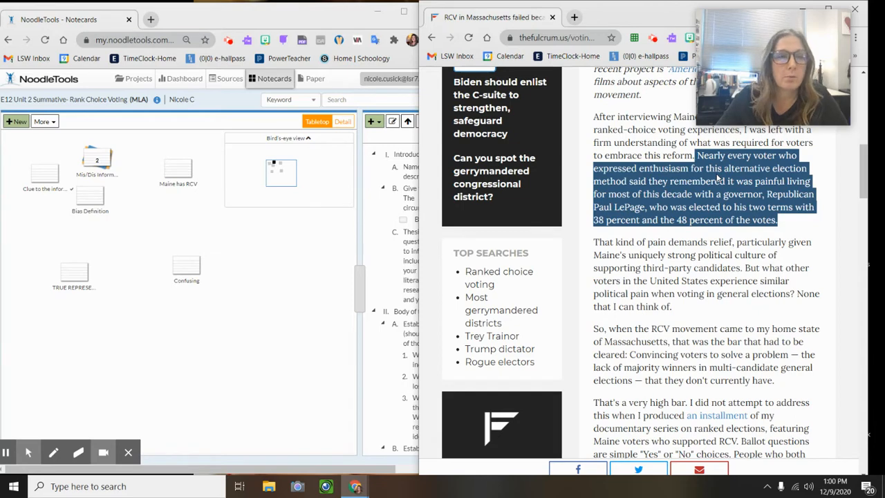
- Create a notecard titled "why need RCV" with "Poor messaging is why ranked elections got rejected in Massachusetts" as its source
{"action": "left_click", "coordinate": [19, 122]}
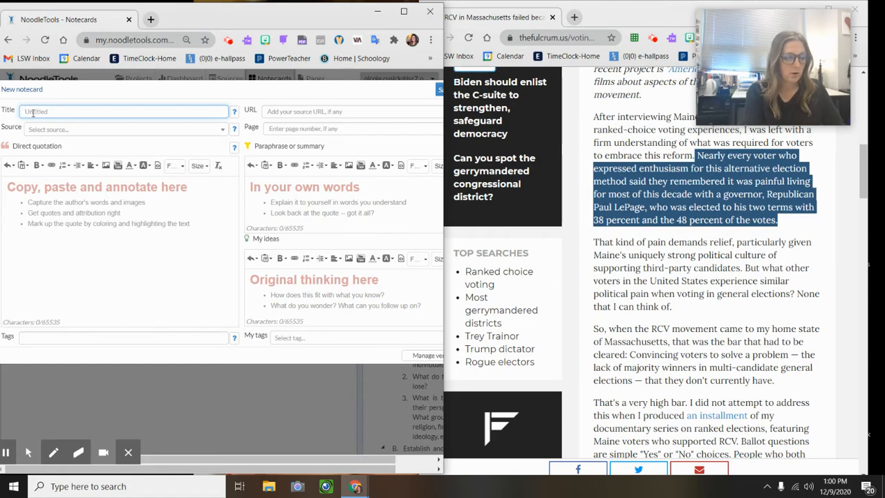
{"action": "type", "text": "wh"}
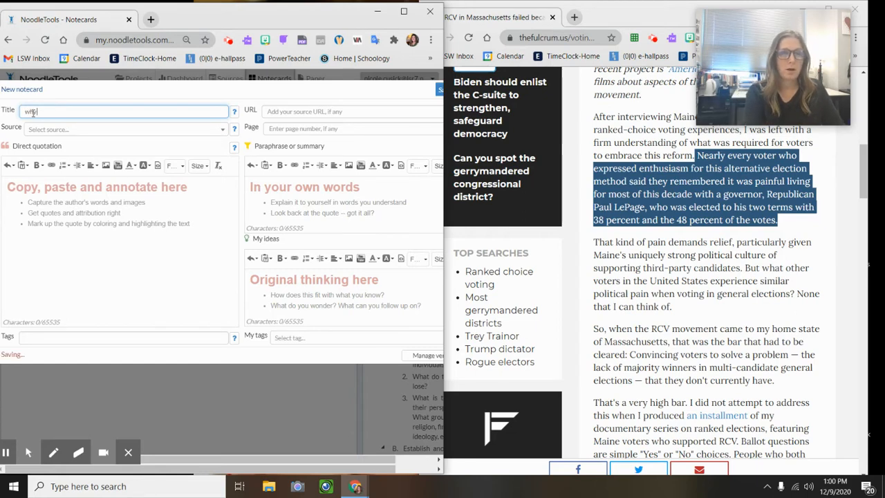
{"action": "type", "text": "y need"}
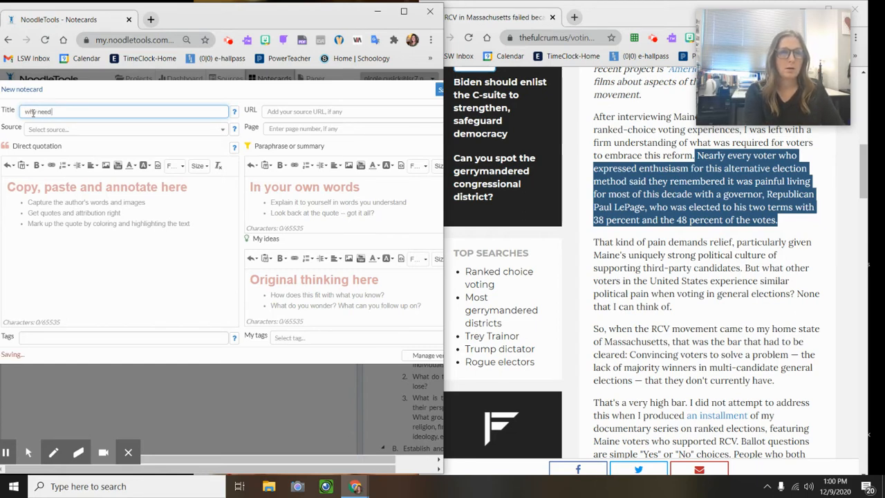
{"action": "type", "text": " RCV"}
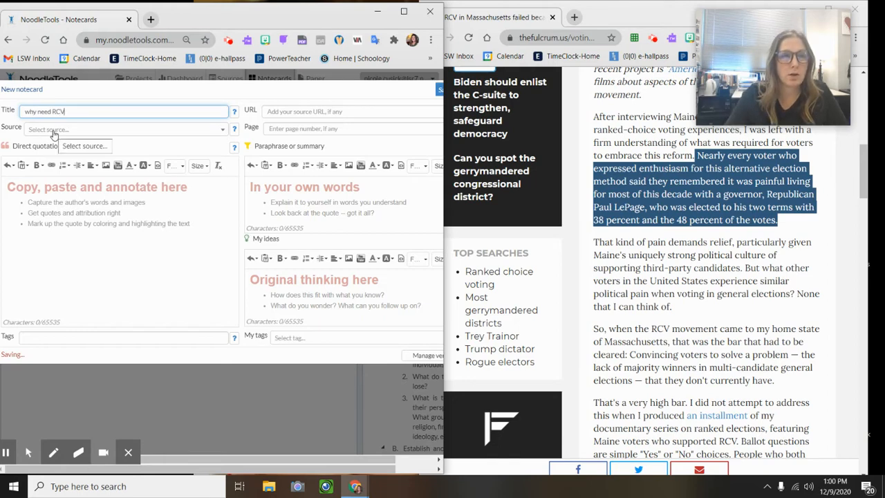
{"action": "left_click", "coordinate": [54, 131]}
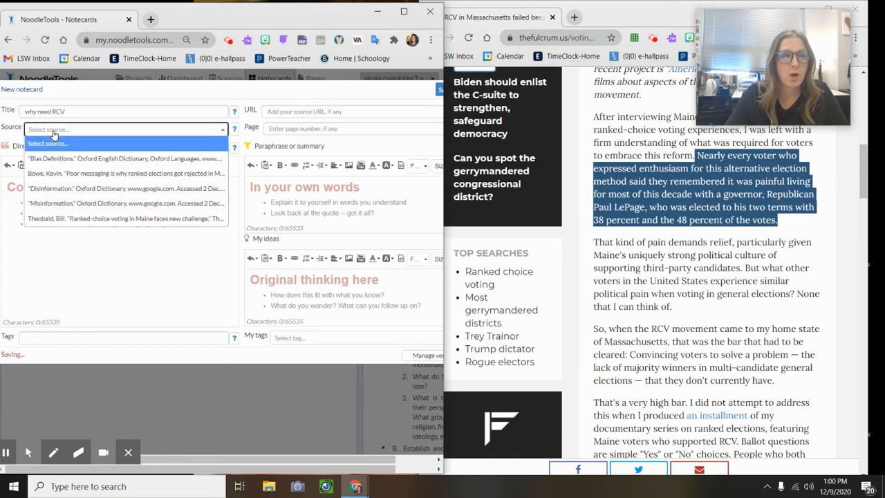
{"action": "left_click", "coordinate": [69, 175]}
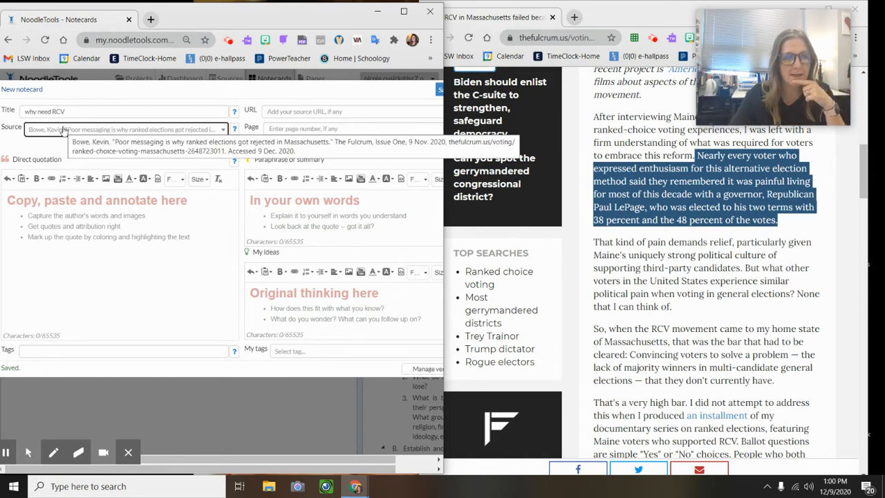
- Copy the selected article passage into the notecard's direct quotation
{"action": "right_click", "coordinate": [703, 199]}
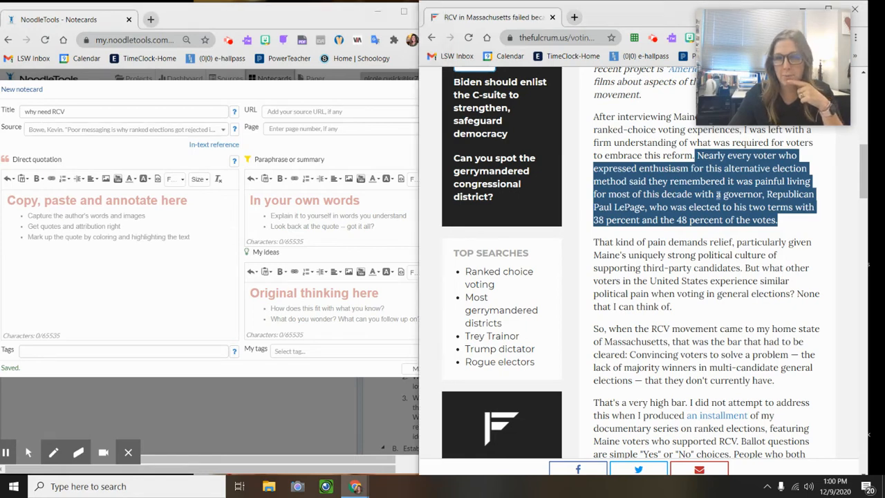
{"action": "left_click", "coordinate": [700, 205]}
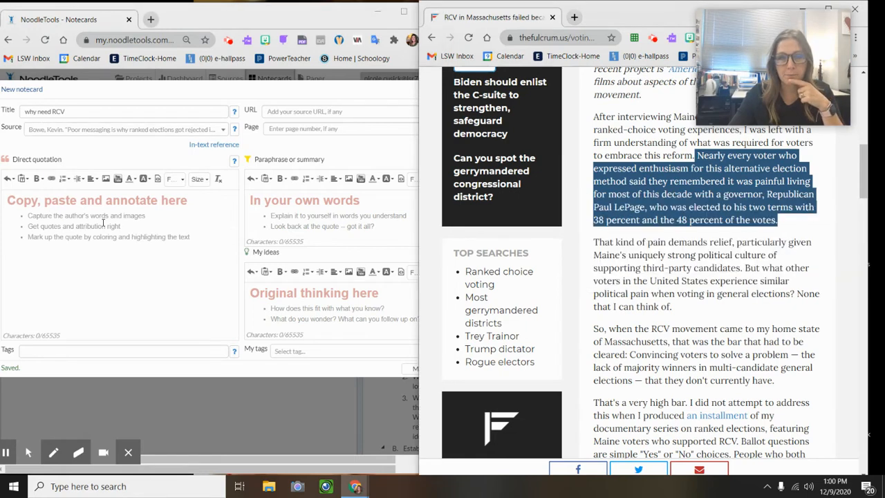
{"action": "left_click", "coordinate": [27, 213]}
{"action": "right_click", "coordinate": [27, 214]}
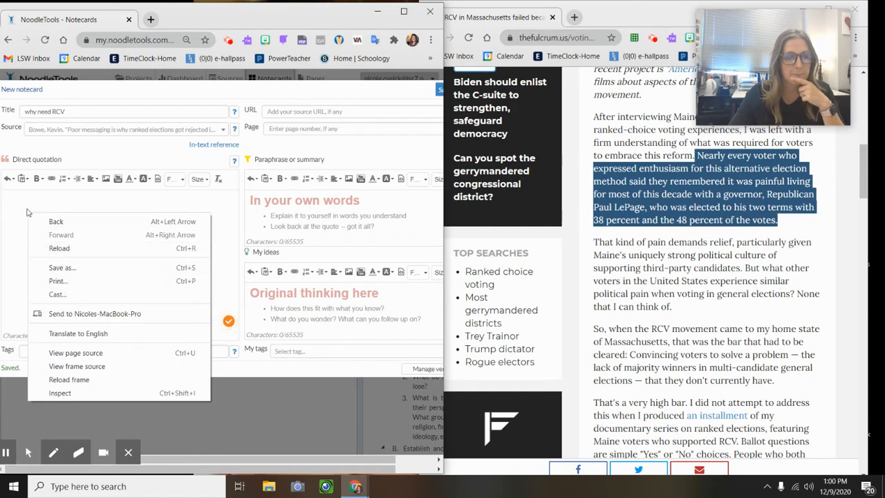
{"action": "left_click", "coordinate": [8, 205]}
{"action": "key", "text": "ctrl+v"}
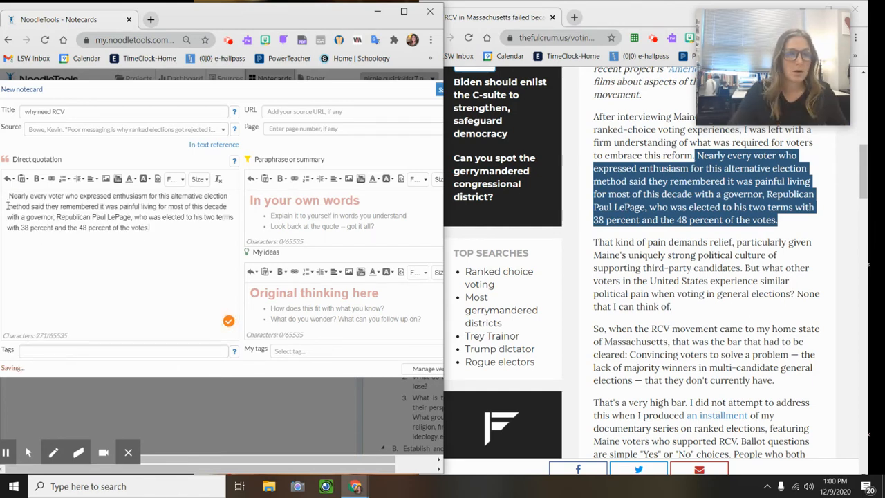
- Remove the leading space from the direct quotation and enclose the passage in double quotation marks
{"action": "left_click", "coordinate": [4, 196]}
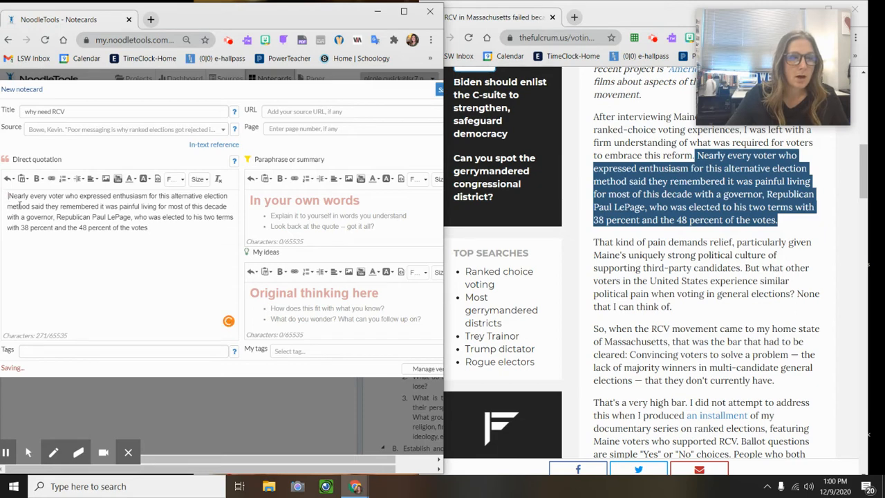
{"action": "key", "text": "BackSpace"}
{"action": "type", "text": "\""}
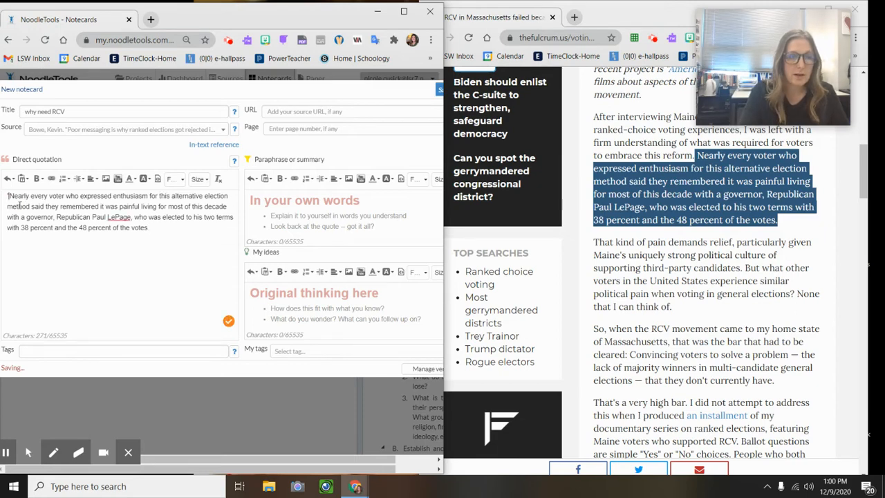
{"action": "left_click", "coordinate": [166, 226]}
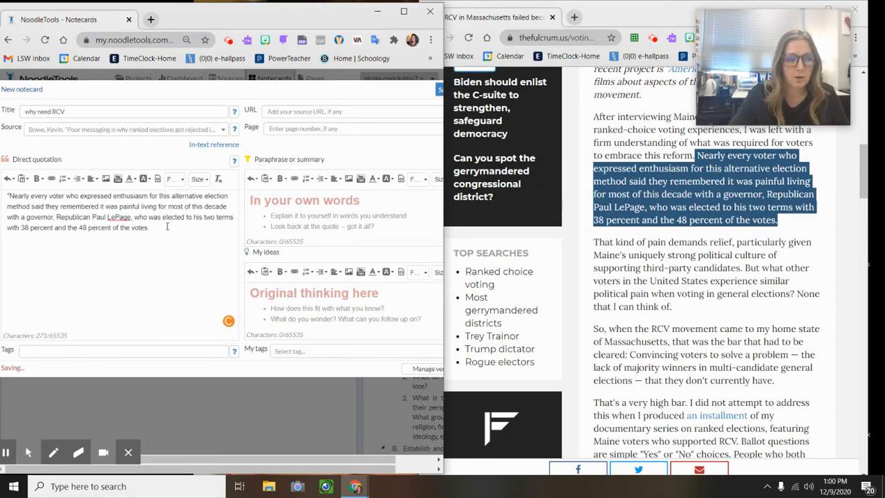
{"action": "type", "text": "\""}
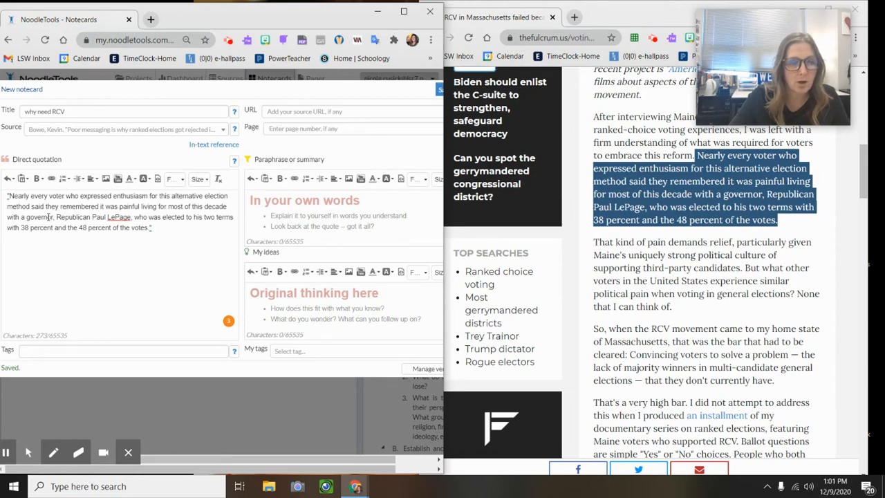
{"action": "right_click", "coordinate": [110, 218]}
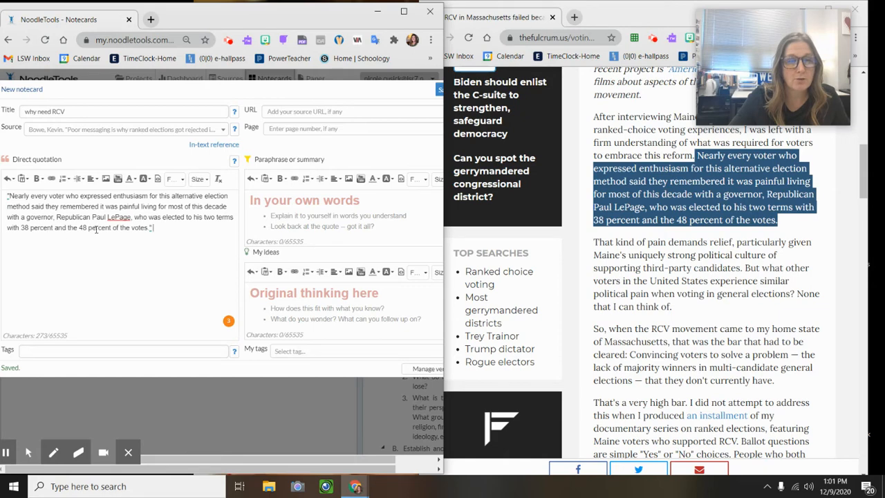
- Write the paraphrase "voters didn't want to live with a person in positiong who most of the poeple in the state did not vote for"
{"action": "left_click", "coordinate": [274, 208]}
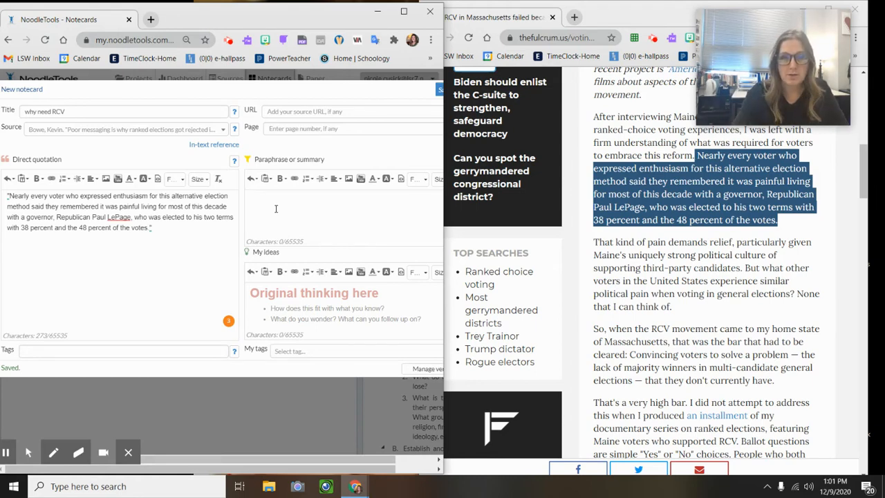
{"action": "left_click", "coordinate": [265, 178]}
{"action": "left_click", "coordinate": [271, 210]}
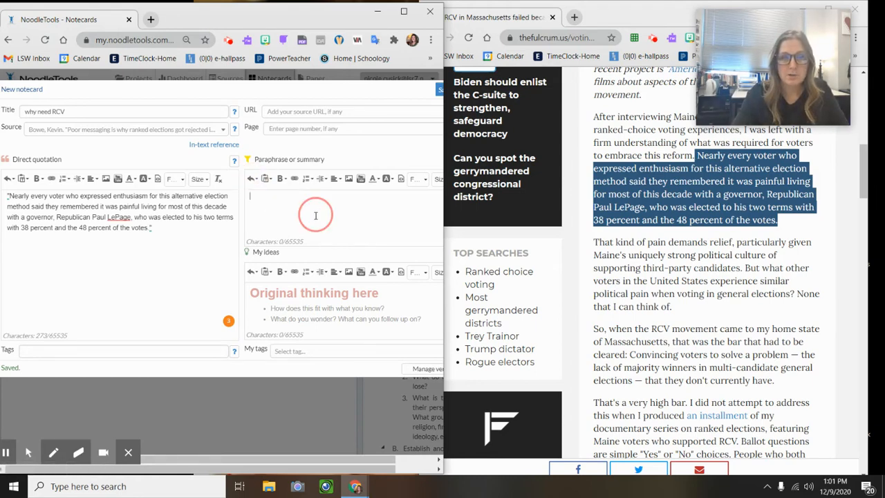
{"action": "left_click", "coordinate": [293, 216]}
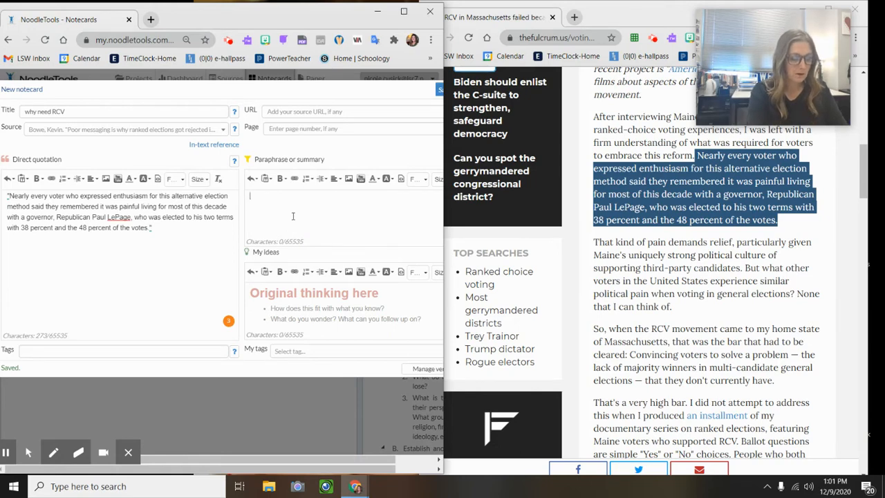
{"action": "type", "text": "voters"}
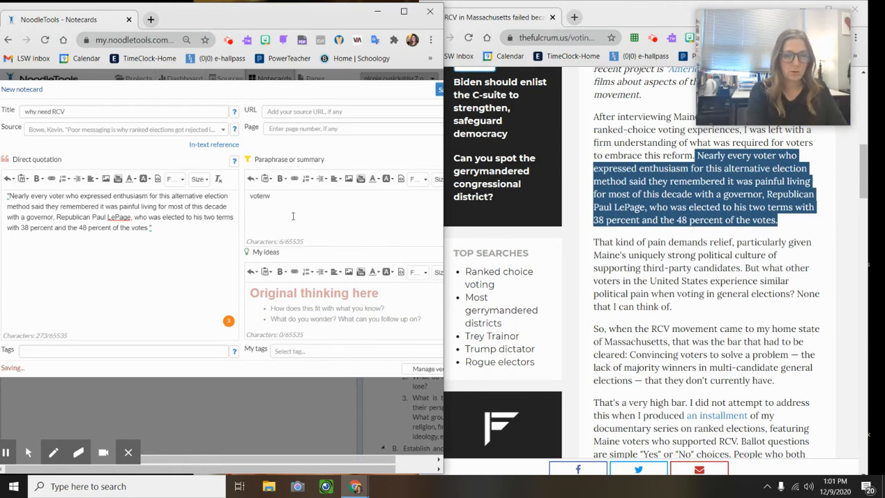
{"action": "key", "text": "BackSpace"}
{"action": "key", "text": "BackSpace"}
{"action": "type", "text": "rs d"}
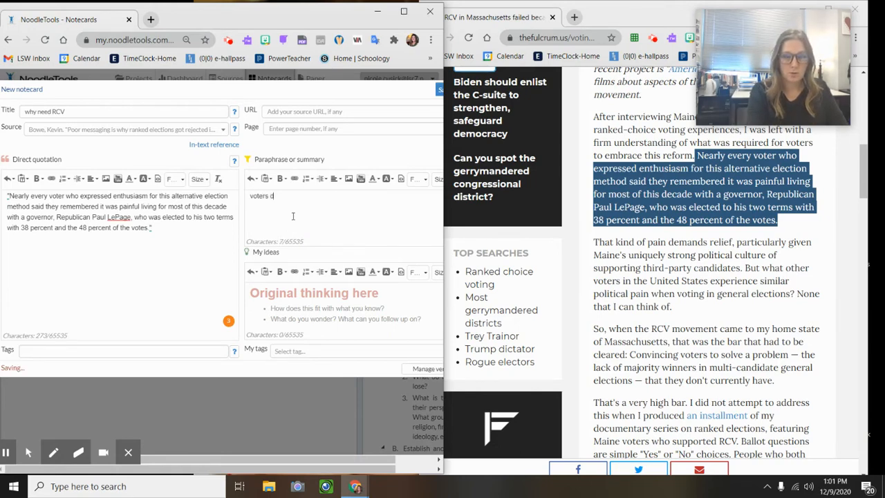
{"action": "type", "text": "idn't want to"}
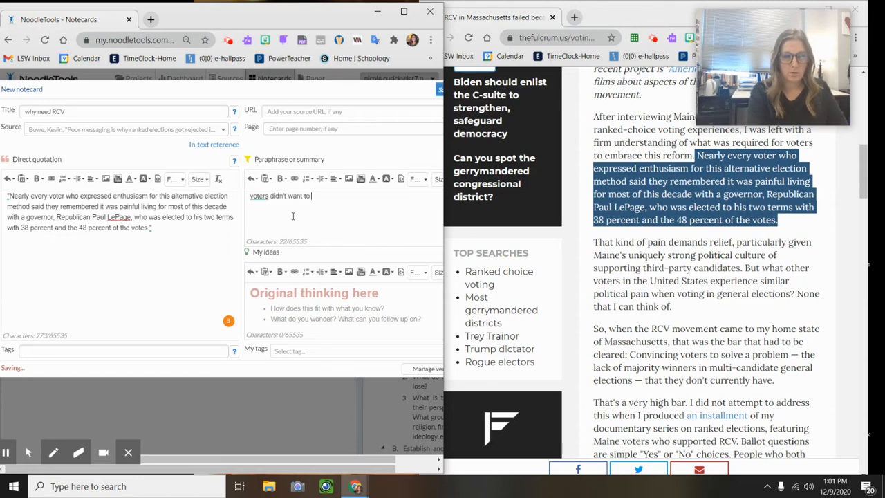
{"action": "type", "text": " in"}
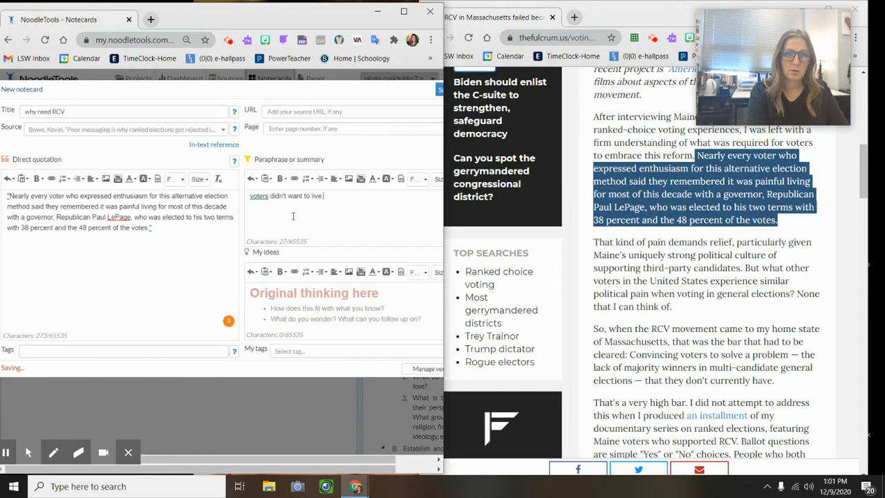
{"action": "type", "text": "ve with a"}
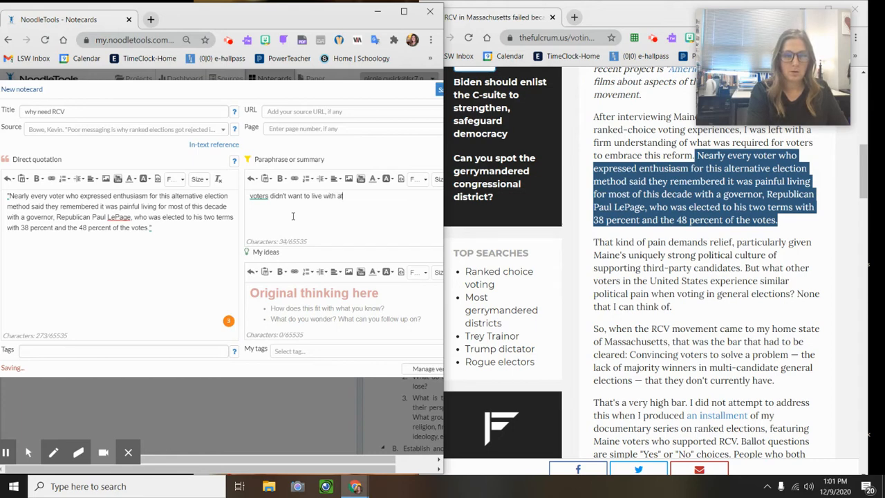
{"action": "type", "text": " person in"}
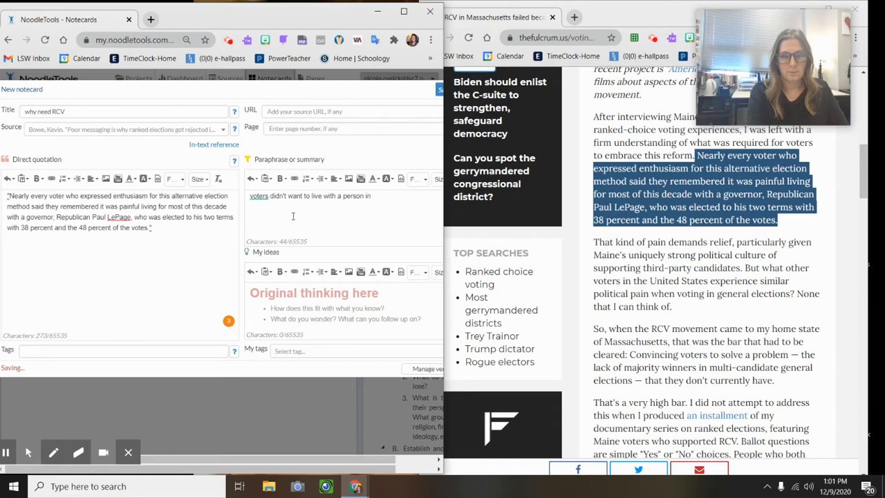
{"action": "type", "text": " p"}
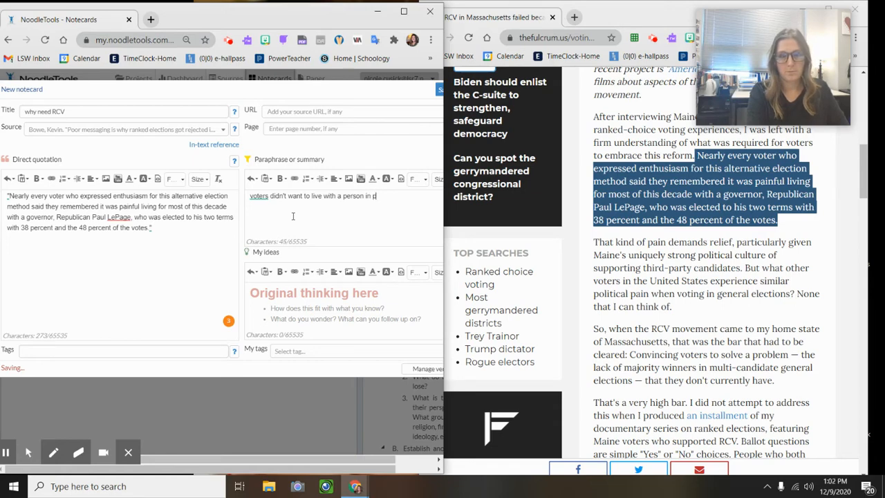
{"action": "type", "text": "ositiong who "}
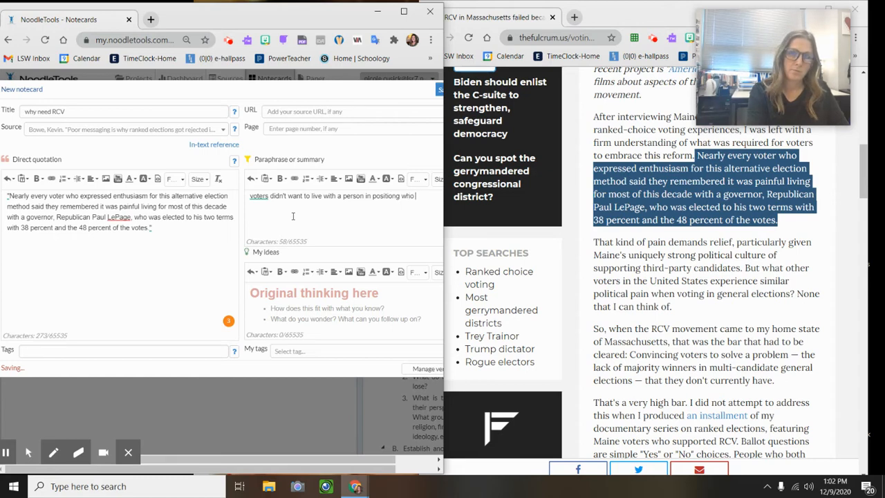
{"action": "type", "text": "most of the"}
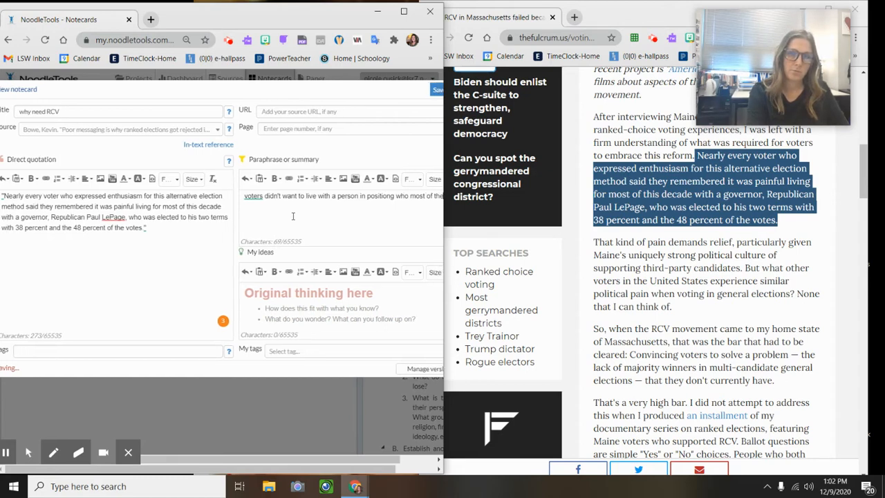
{"action": "type", "text": " poeple"}
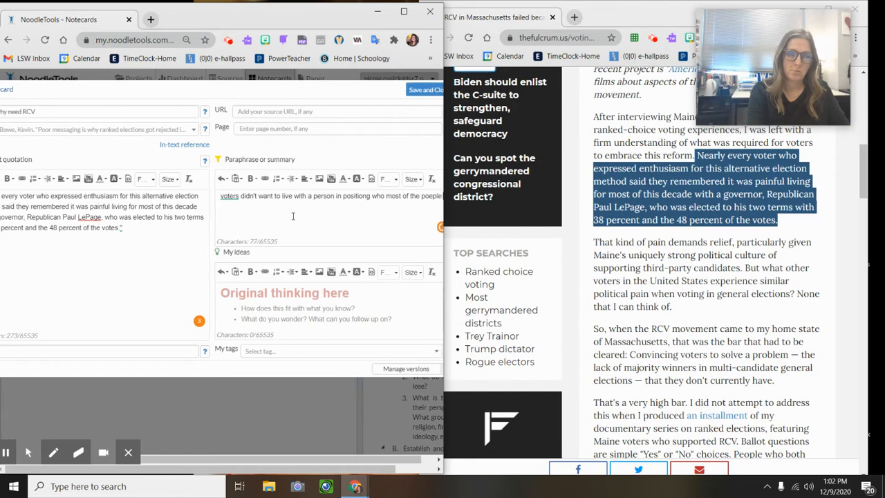
{"action": "type", "text": " in the state di"}
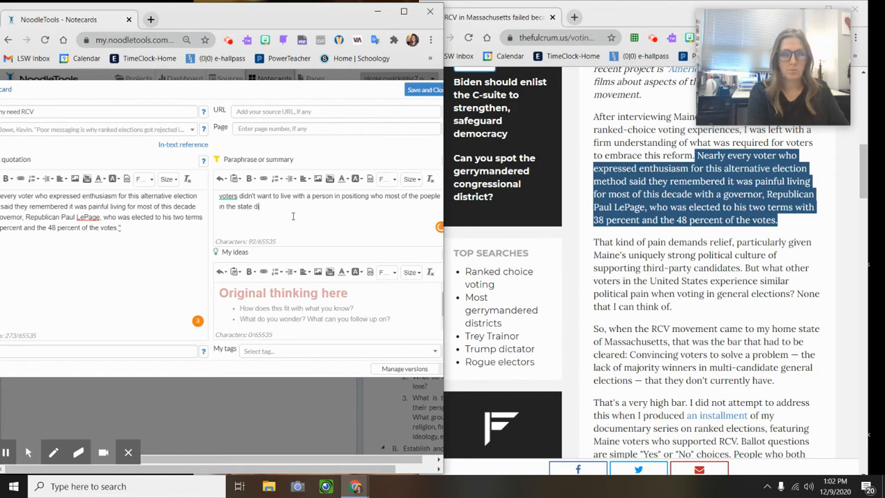
{"action": "type", "text": "d not vote"}
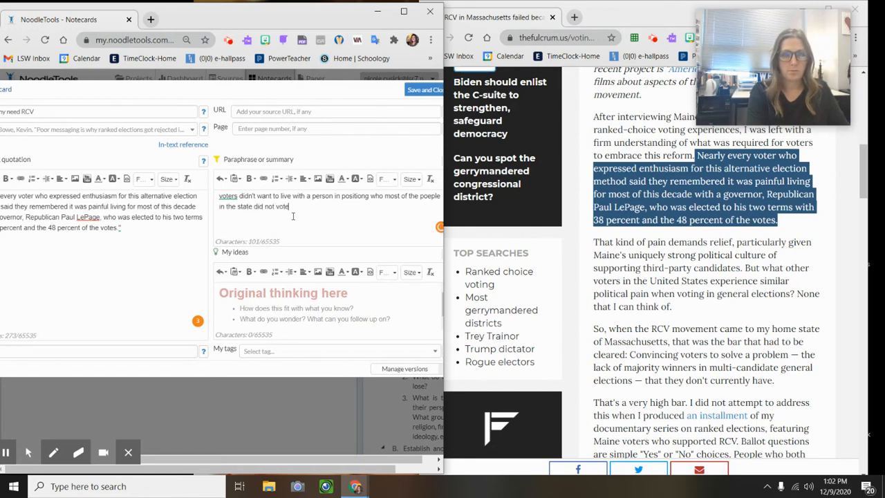
{"action": "type", "text": " for"}
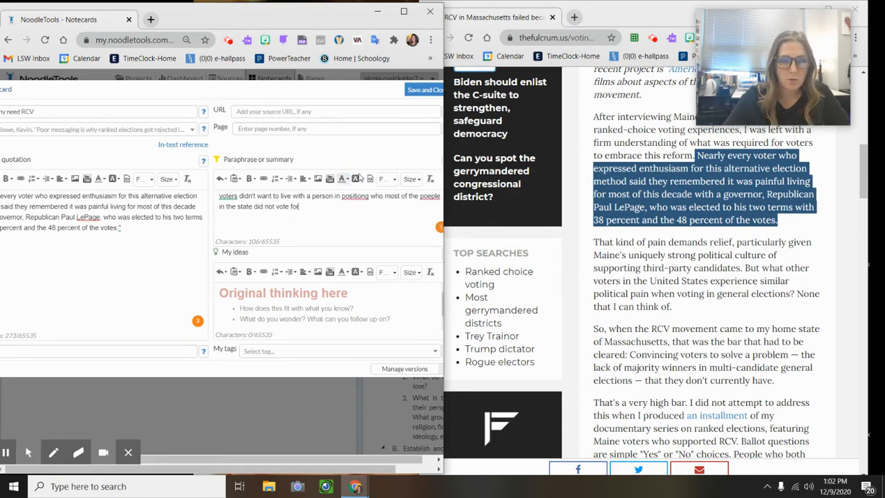
- Correct the paraphrase's misspellings to "position" and "people", and capitalize its first word as "Voters"
{"action": "right_click", "coordinate": [358, 197]}
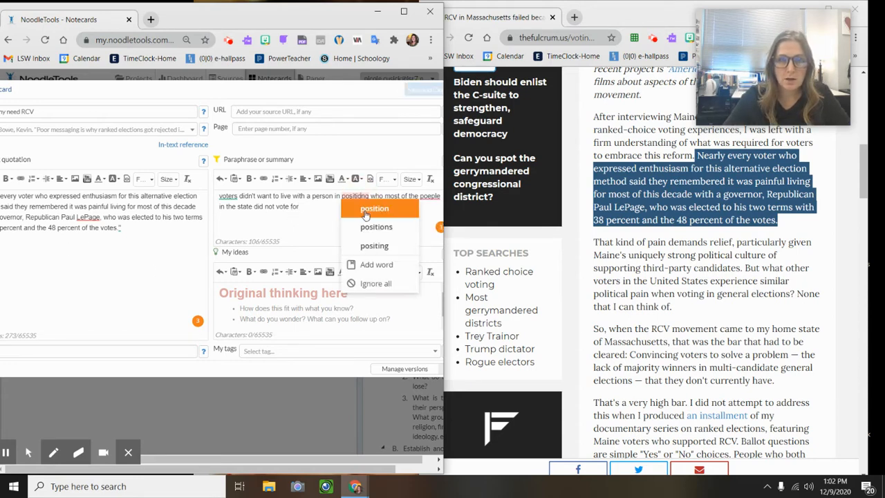
{"action": "left_click", "coordinate": [374, 208]}
{"action": "right_click", "coordinate": [426, 196]}
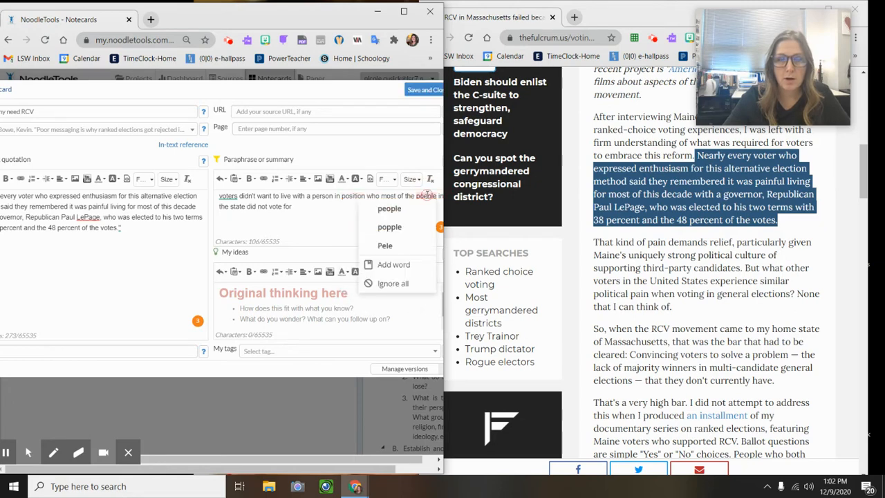
{"action": "left_click", "coordinate": [412, 206]}
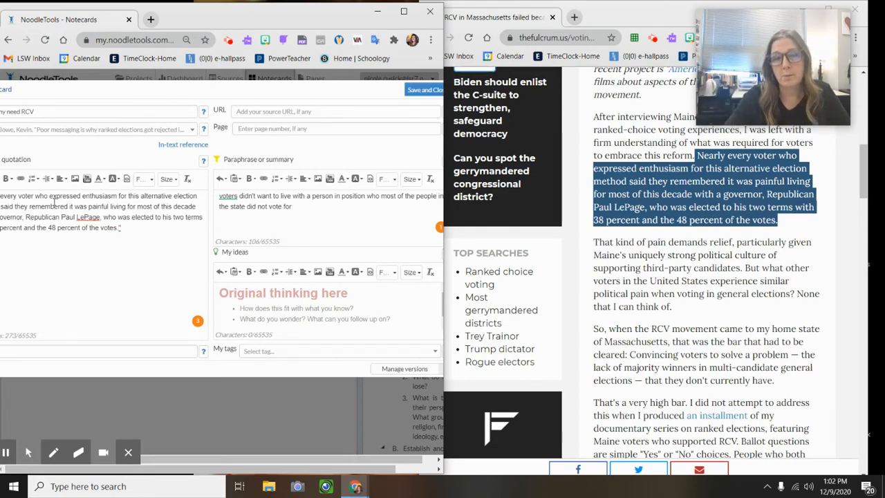
{"action": "left_click", "coordinate": [230, 197]}
{"action": "left_click", "coordinate": [235, 240]}
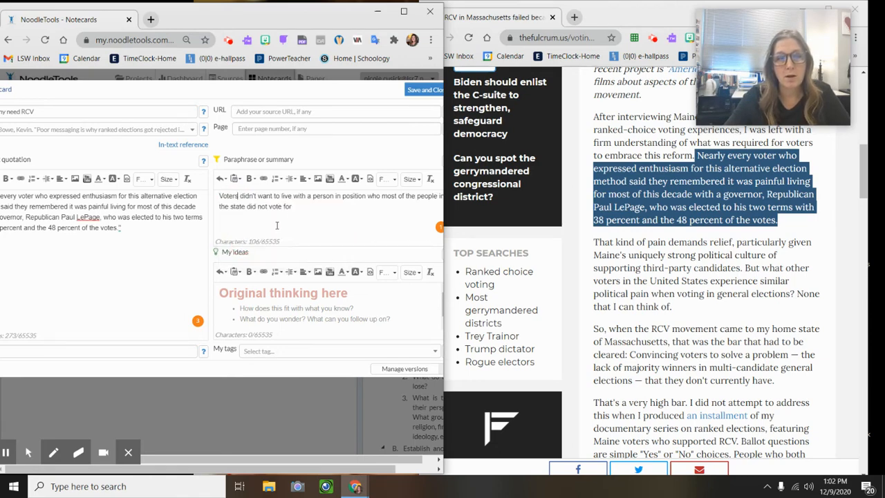
{"action": "left_click", "coordinate": [293, 206]}
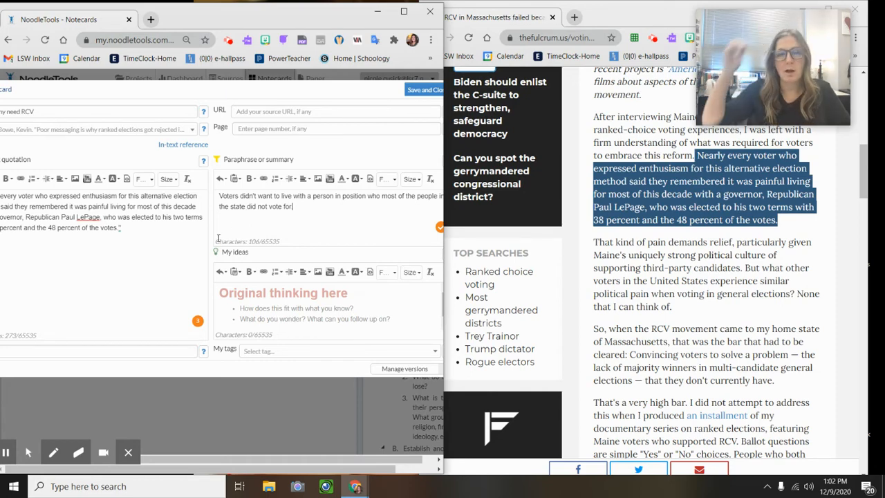
- Save and close the notecard and stack it on the "Maine has RCV" card as a new pile titled "Maine"
{"action": "left_click", "coordinate": [423, 92]}
{"action": "mouse_move", "coordinate": [10, 140]}
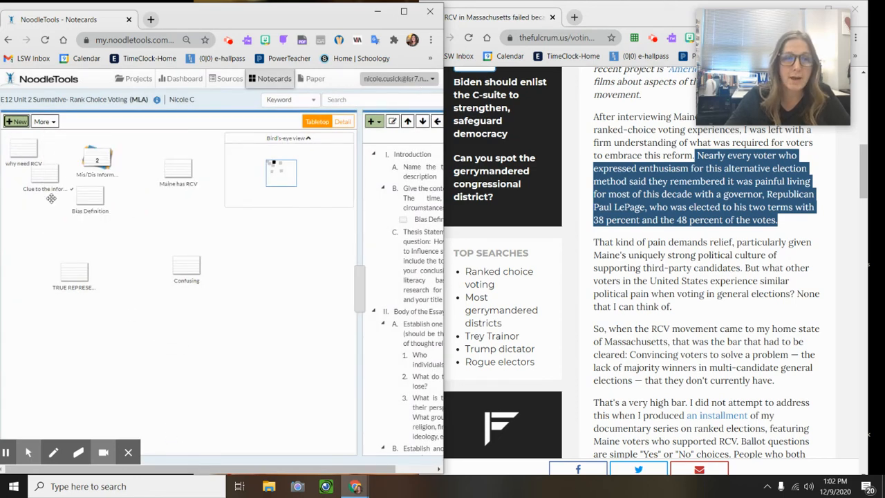
{"action": "left_click_drag", "start_coordinate": [29, 150], "coordinate": [183, 175]}
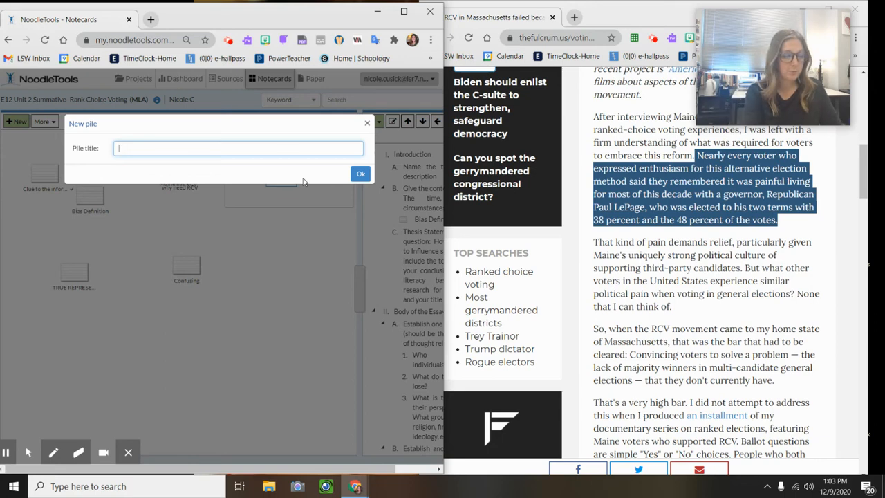
{"action": "type", "text": "Maine"}
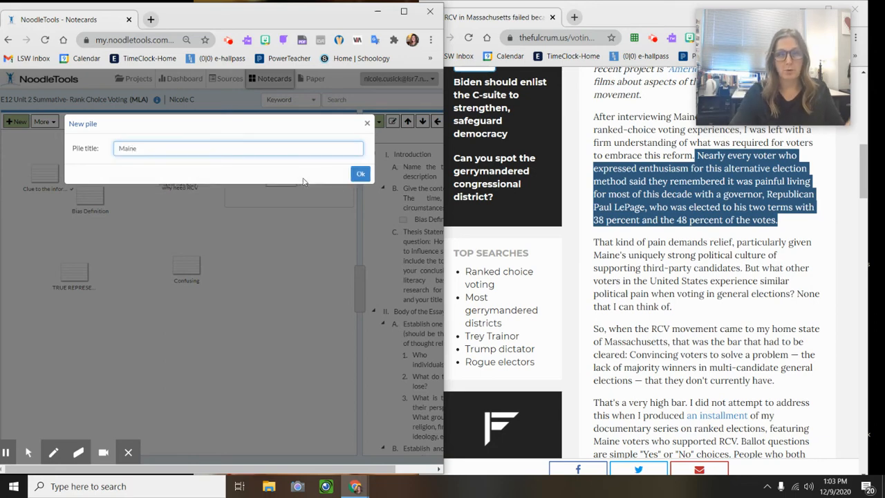
{"action": "left_click", "coordinate": [360, 174]}
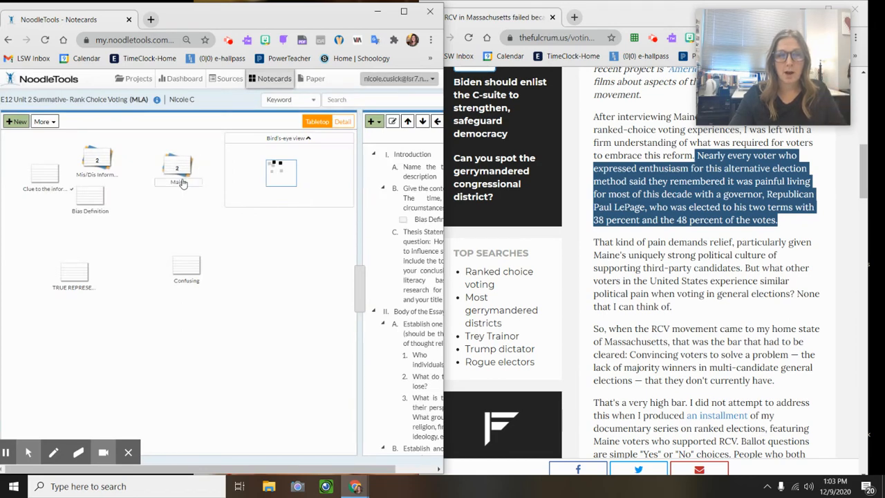
{"action": "left_click", "coordinate": [184, 170]}
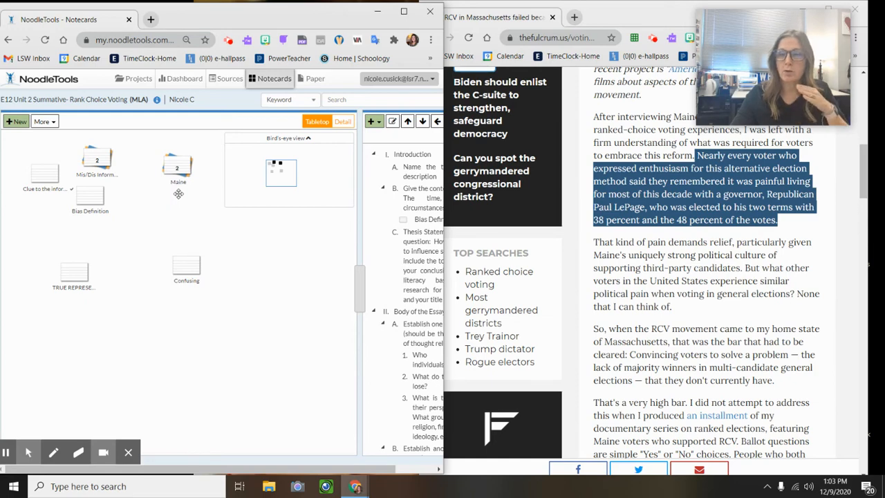
{"action": "mouse_move", "coordinate": [42, 183]}
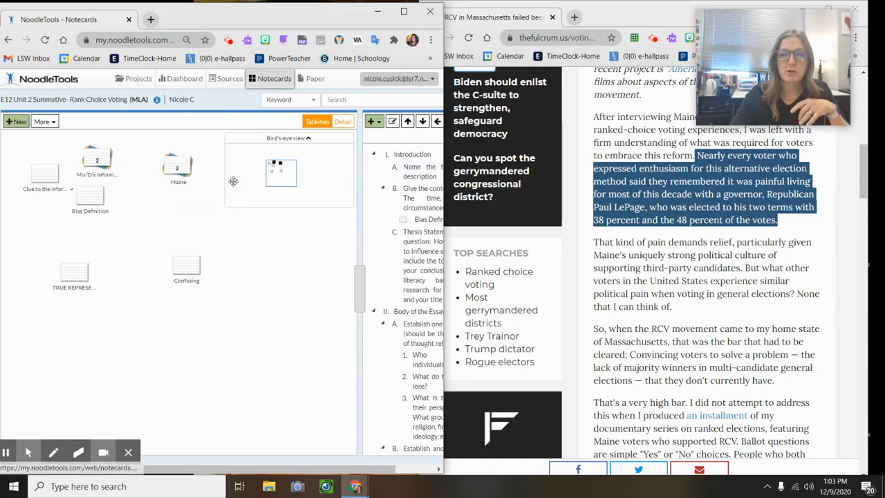
{"action": "mouse_move", "coordinate": [95, 166]}
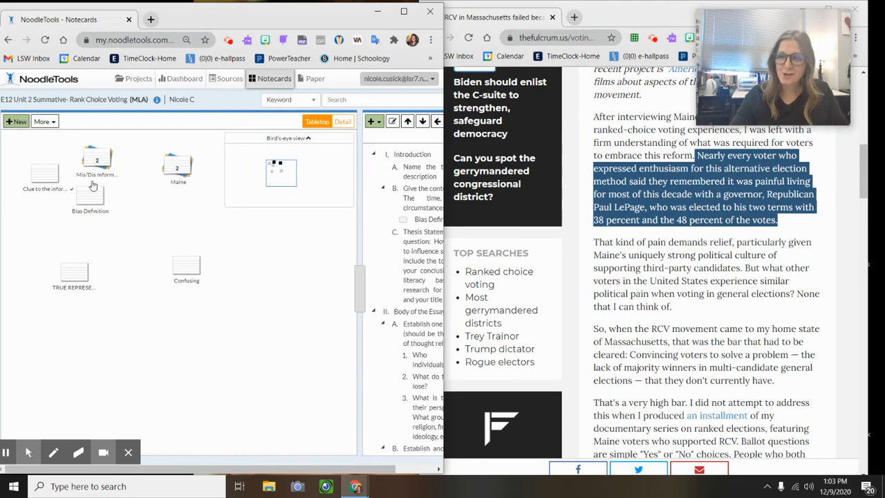
{"action": "mouse_move", "coordinate": [93, 191]}
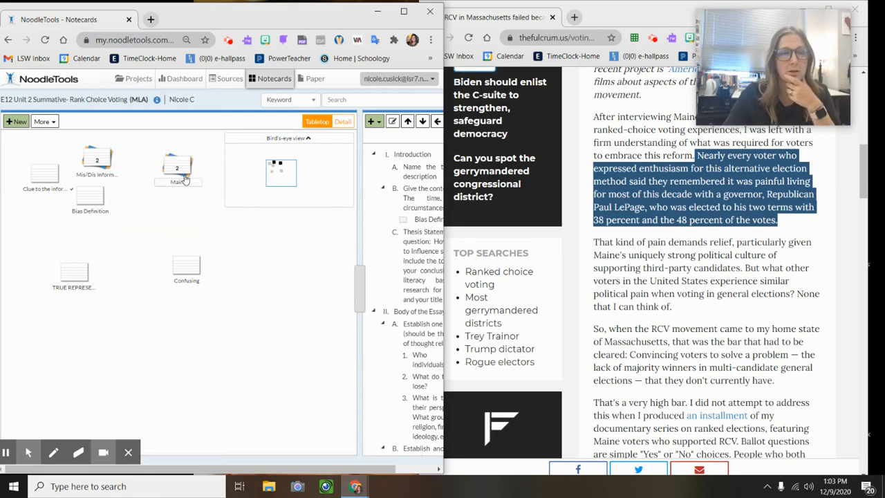
{"action": "left_click", "coordinate": [184, 175]}
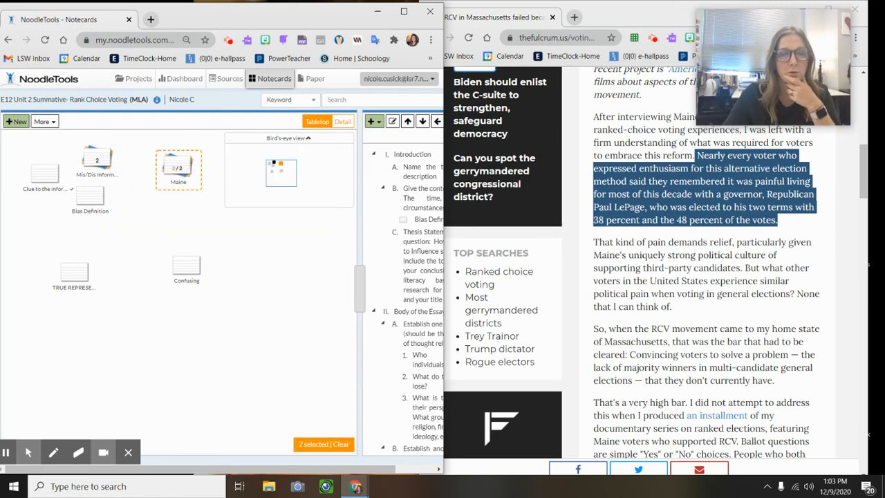
{"action": "left_click", "coordinate": [181, 188]}
{"action": "left_click", "coordinate": [181, 187]}
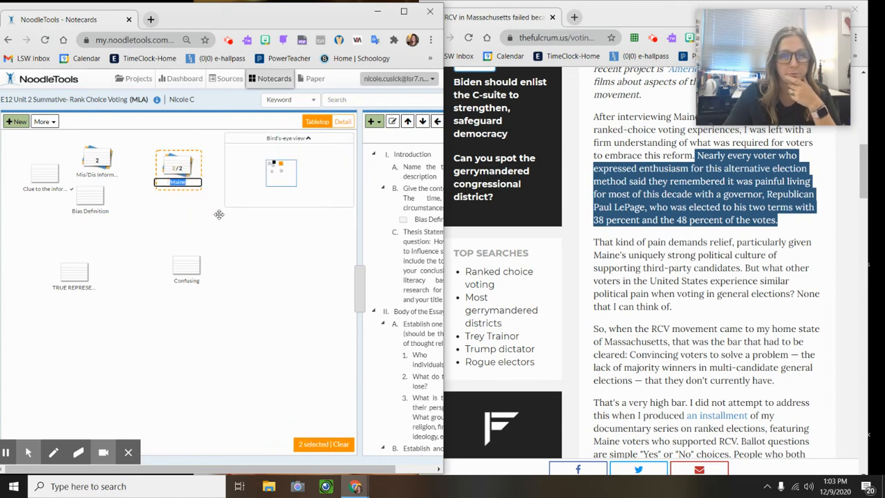
{"action": "left_click", "coordinate": [269, 291]}
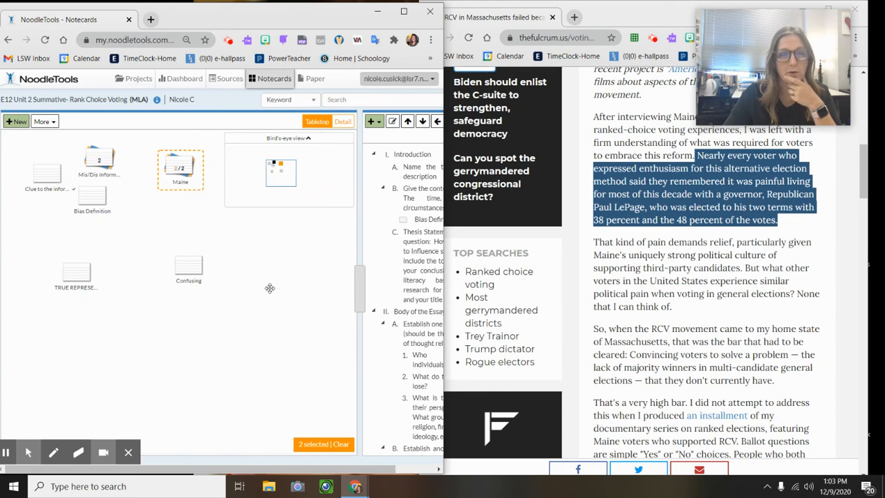